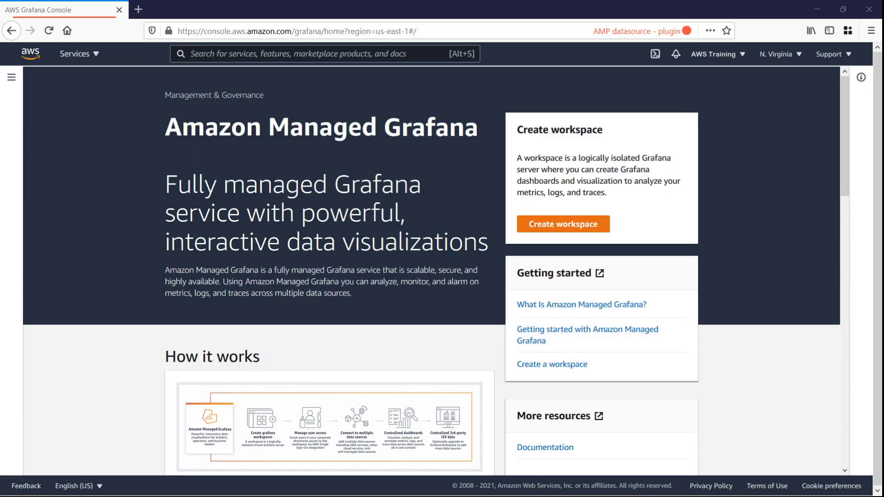
Start a new Grafana workspace named demo-grafana
left_click(523, 225)
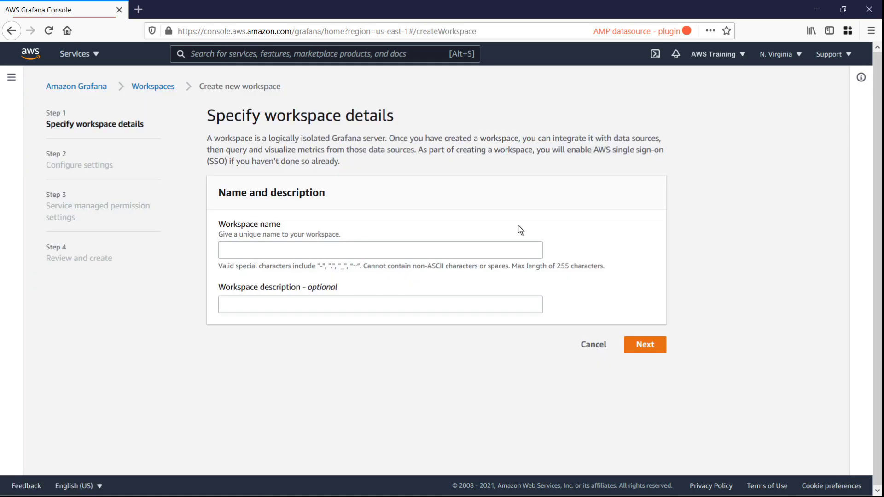
left_click(225, 252)
type("demo-grafana")
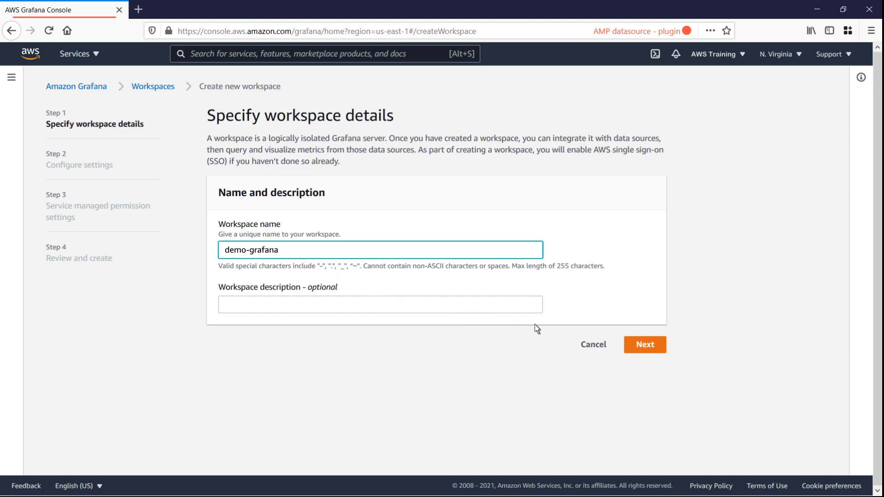
left_click(632, 351)
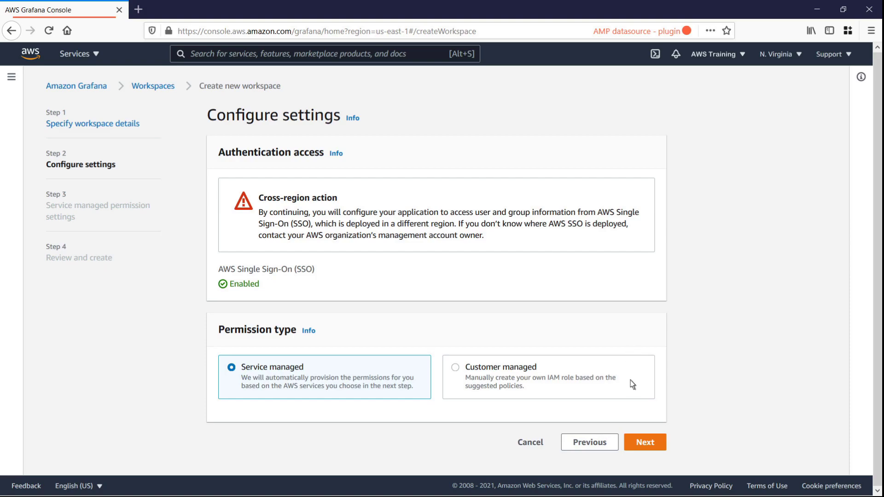
Keep service-managed permissions and no extra data sources, then create the workspace
left_click(632, 443)
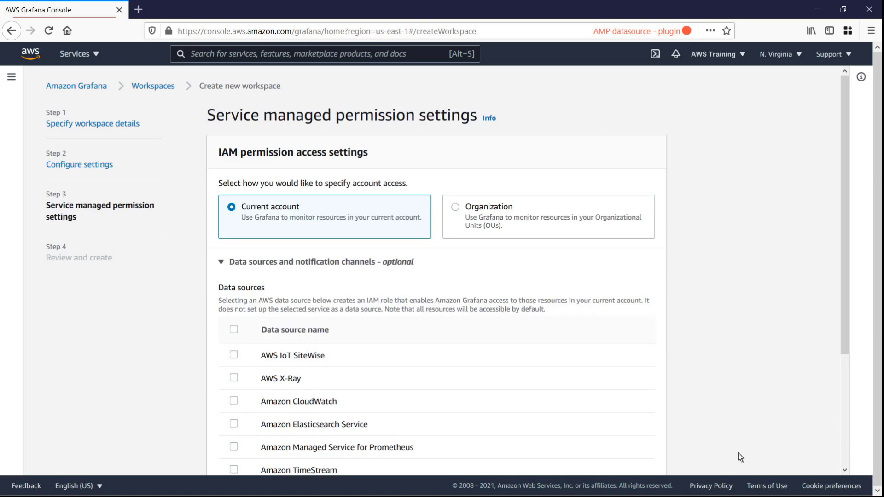
scroll(436, 271, "down", 3)
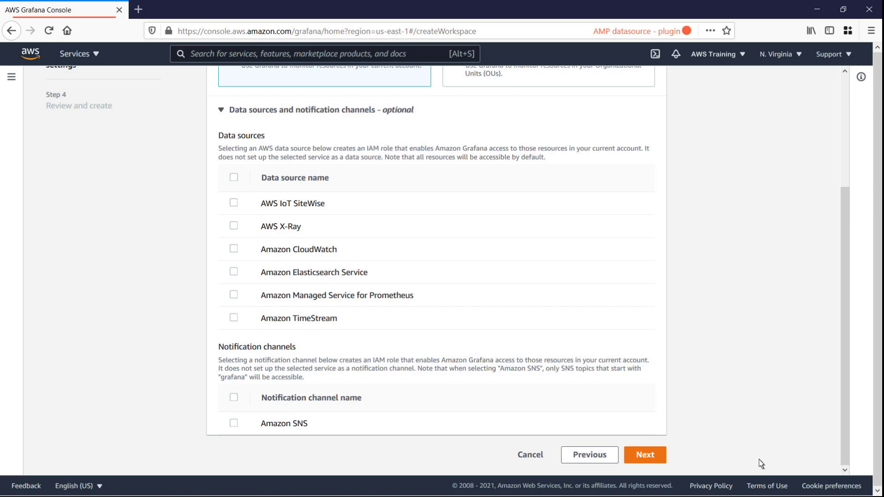
left_click(661, 460)
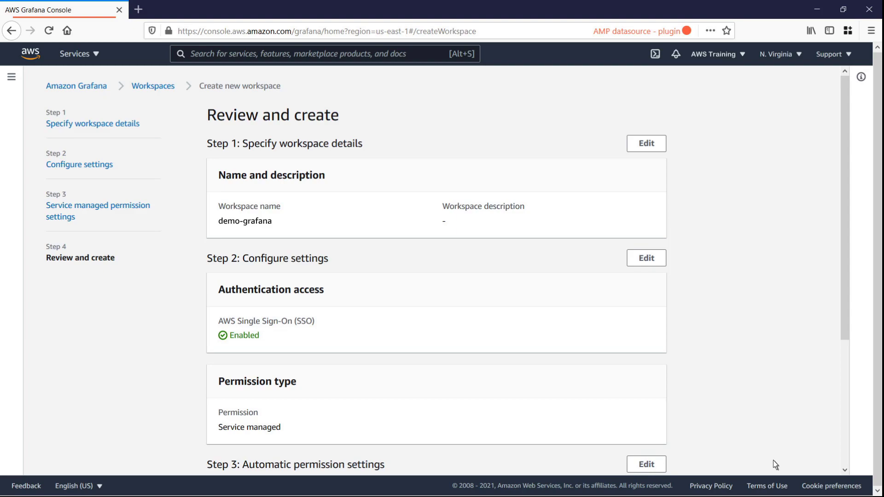
scroll(830, 463, "down", 4)
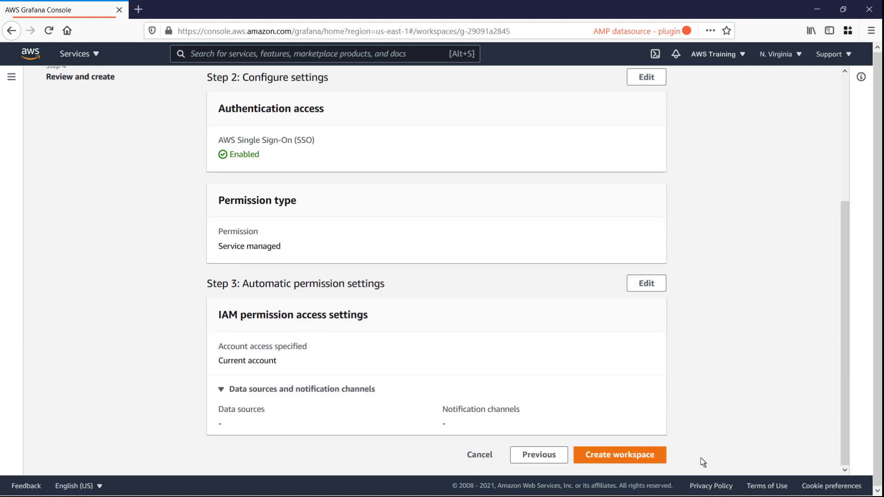
left_click(661, 460)
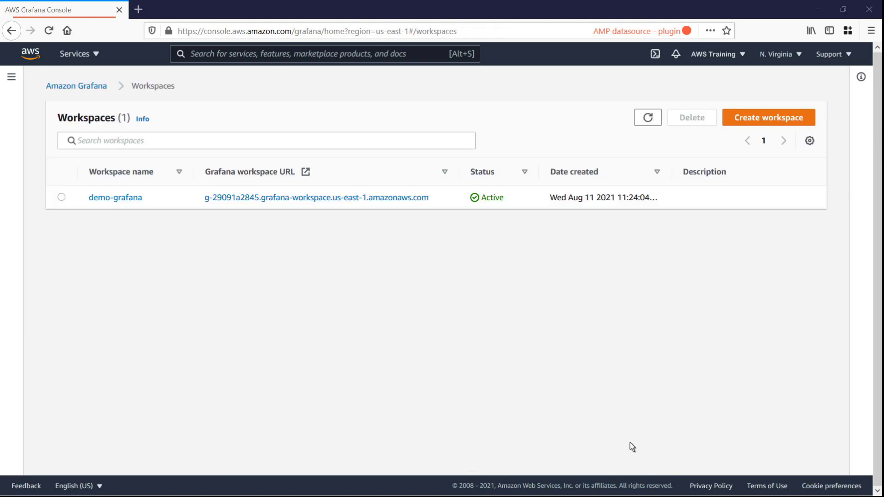
Assign the only listed user to the demo-grafana workspace
left_click(128, 202)
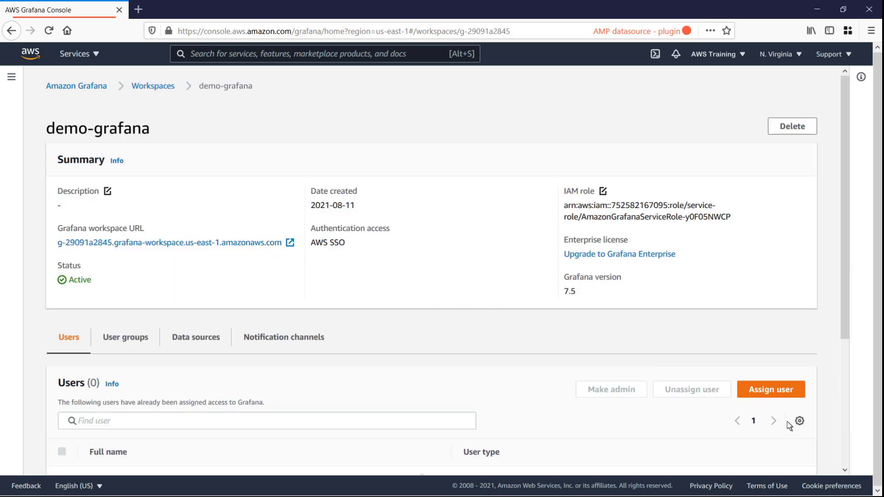
scroll(846, 464, "down", 3)
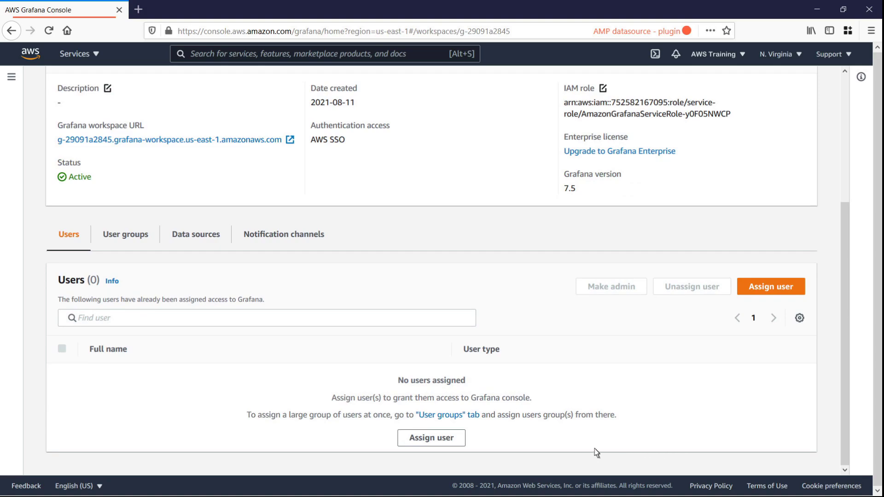
left_click(458, 441)
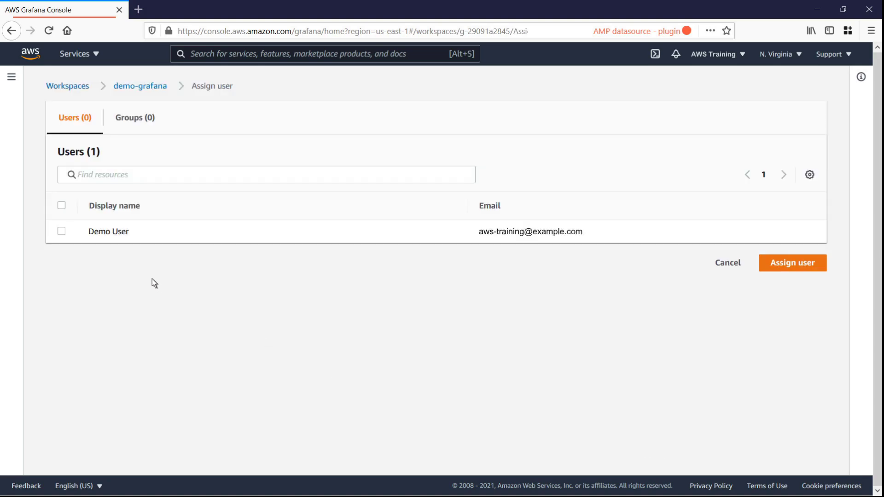
left_click(61, 232)
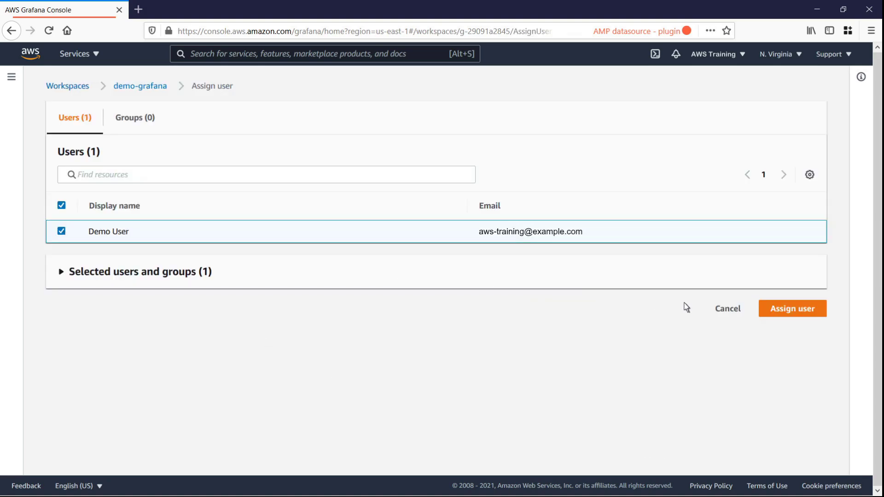
left_click(771, 315)
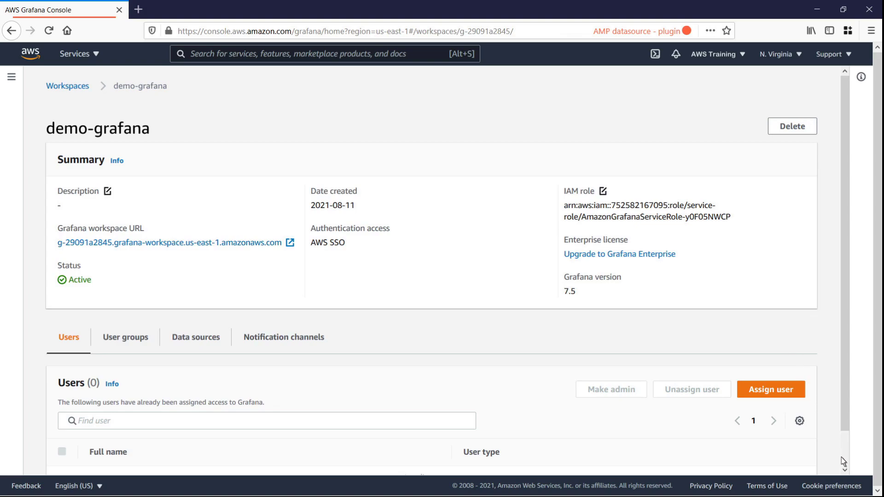
Promote the assigned user from Viewer to Admin
scroll(841, 457, "down", 1)
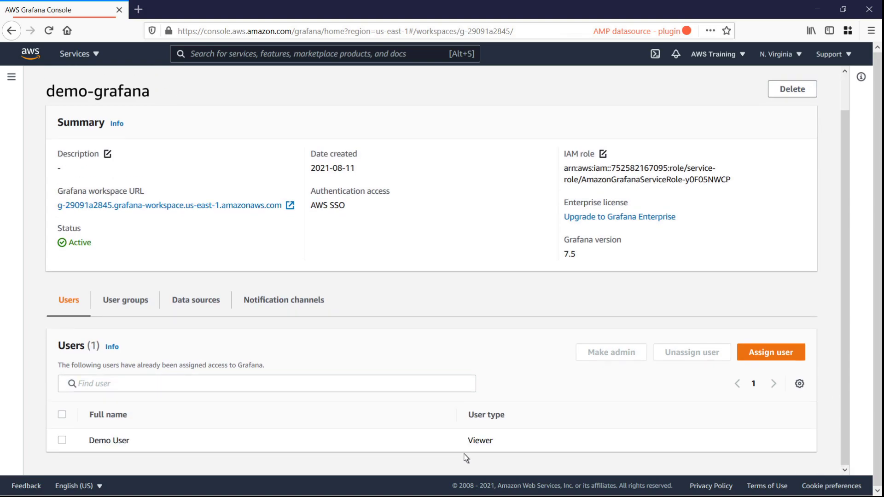
left_click(62, 440)
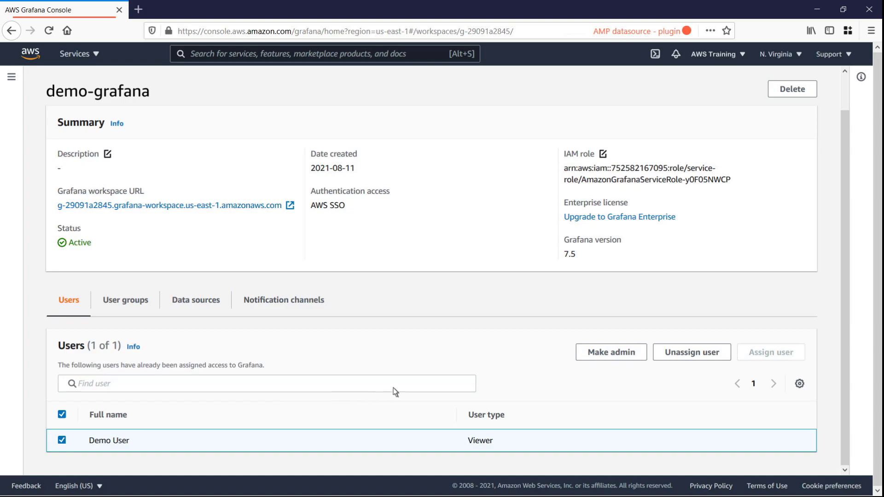
left_click(581, 357)
Sign in to the demo-grafana workspace with AWS SSO and open the AWS Data sources page
left_click(62, 208)
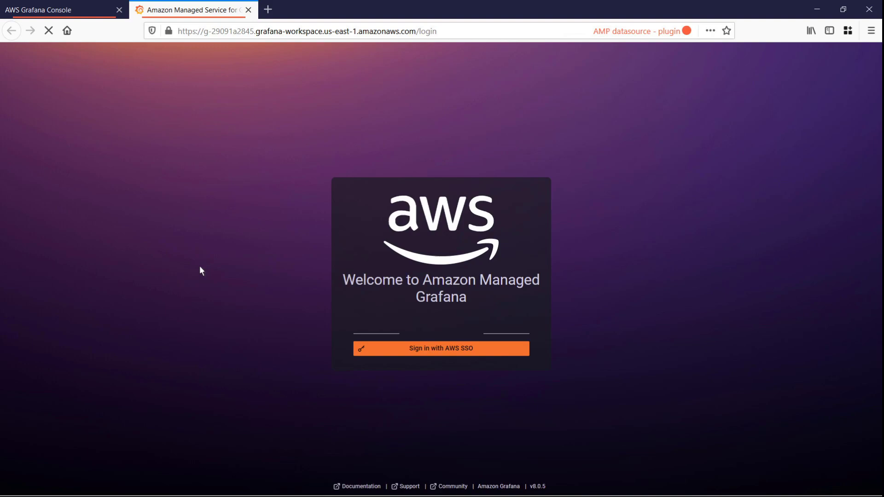
left_click(392, 349)
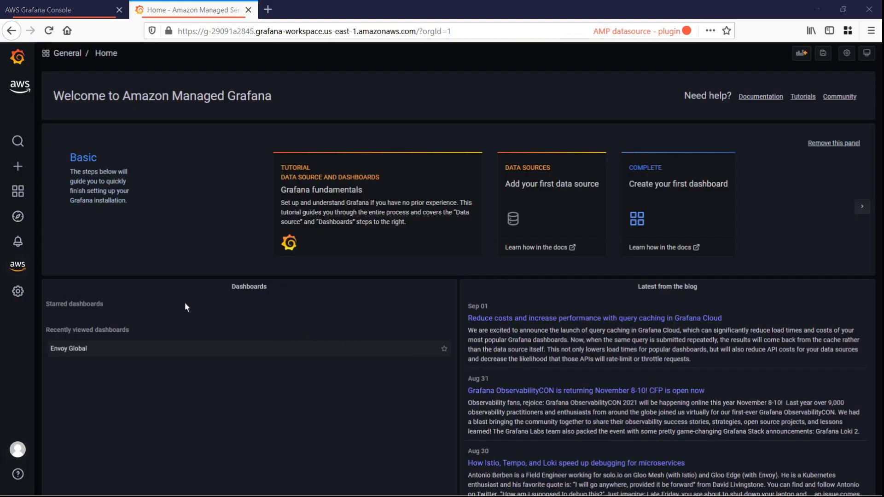
mouse_move(28, 271)
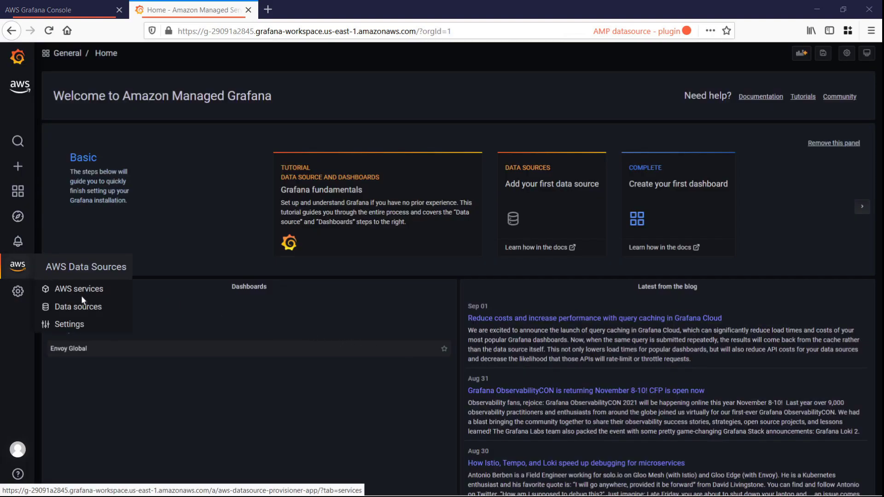
left_click(104, 307)
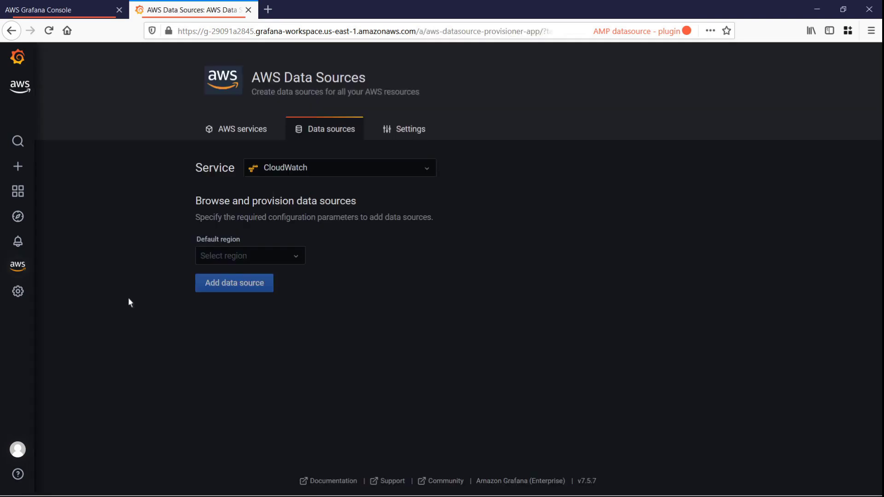
Provision the US West (Oregon) Prometheus workspace my-xregion-prom as a data source
left_click(429, 171)
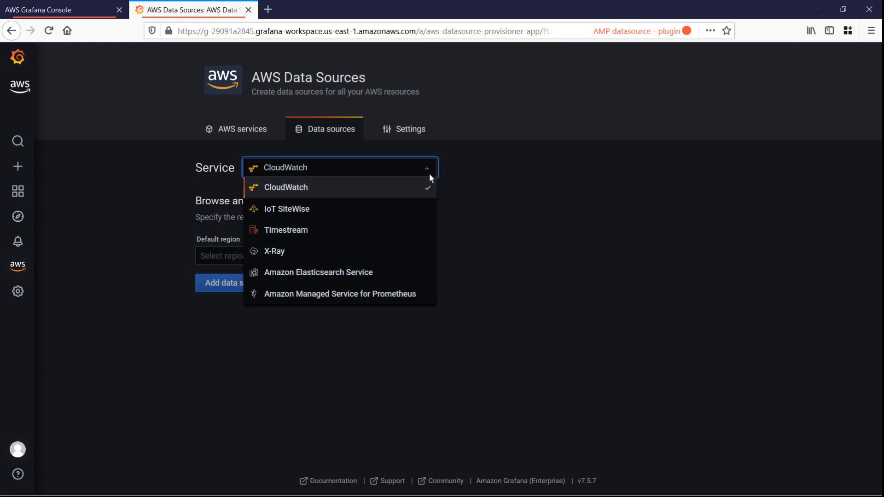
left_click(413, 295)
left_click(298, 258)
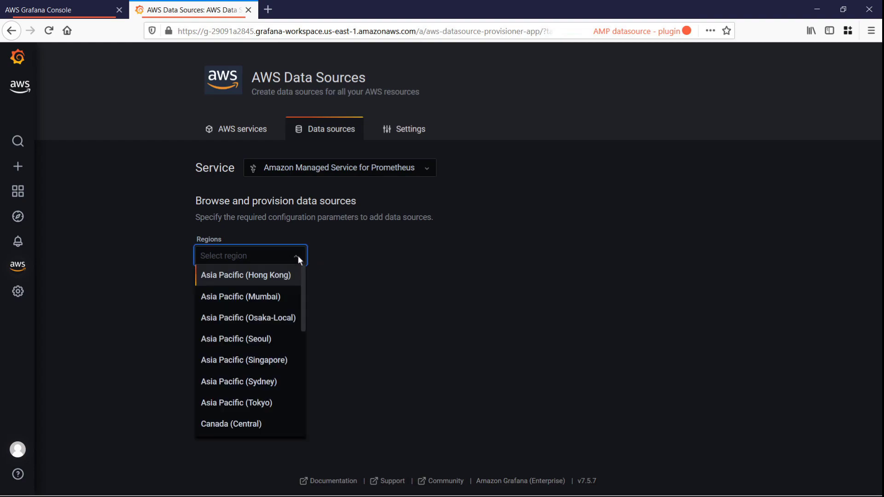
type("us-")
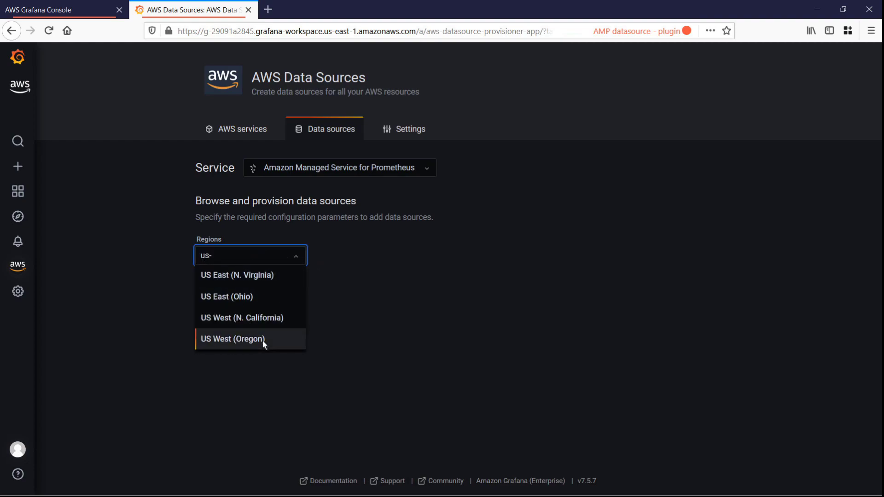
left_click(260, 339)
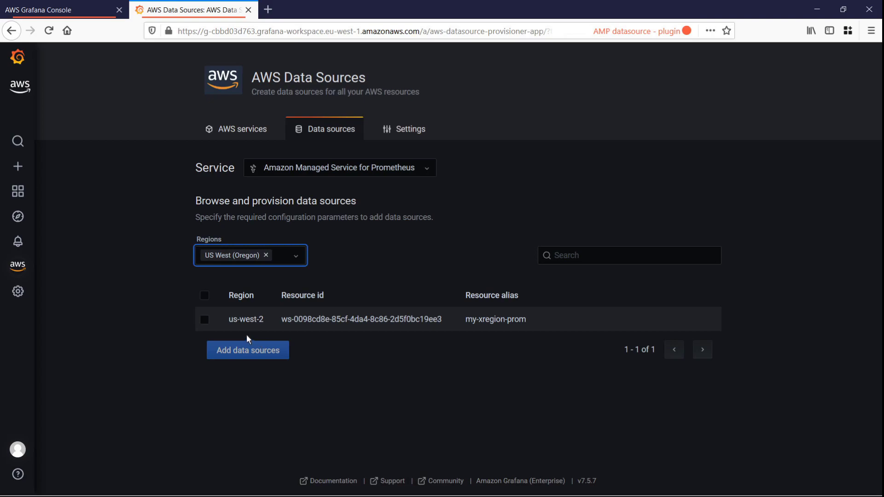
left_click(205, 319)
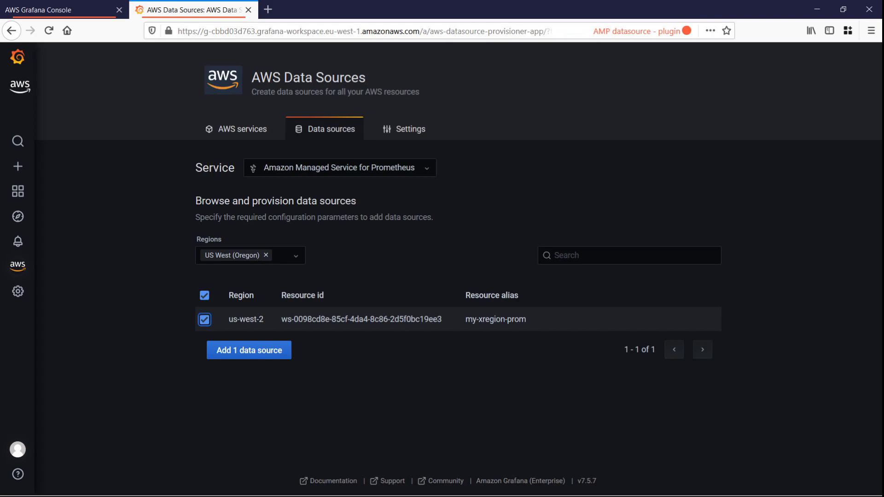
left_click(282, 354)
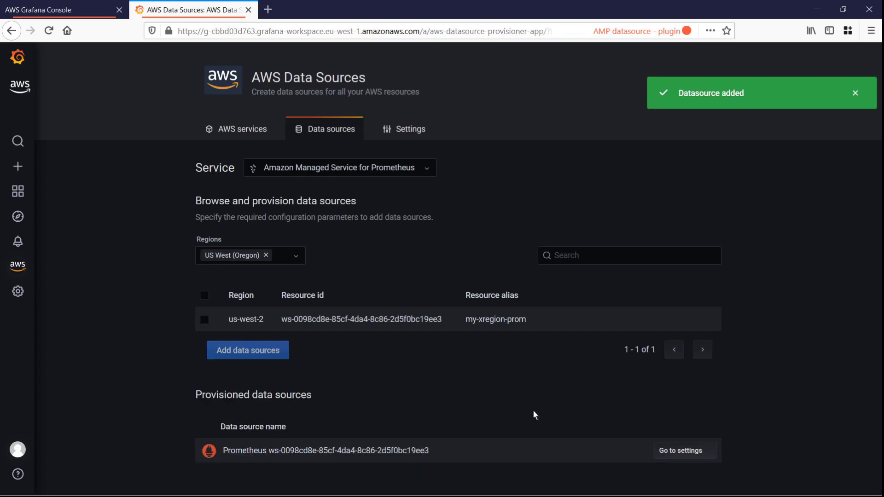
Open the new Prometheus data source's settings and run Save & Test
left_click(704, 450)
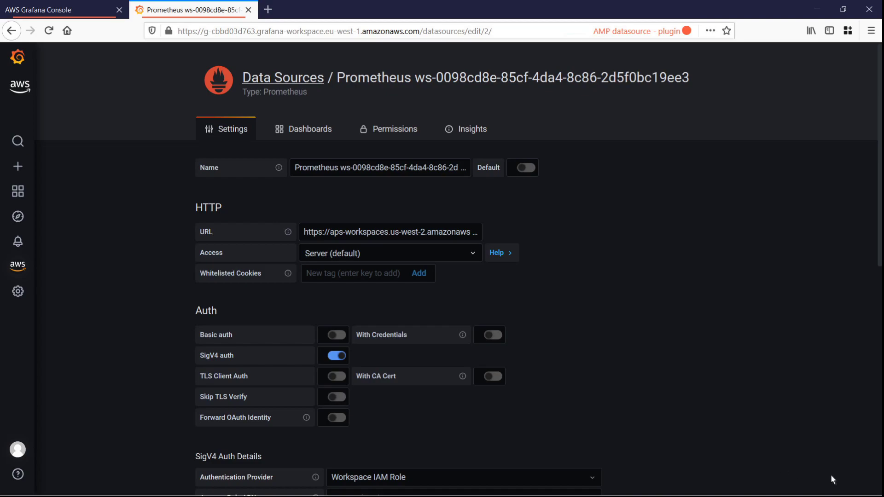
scroll(875, 488, "down", 10)
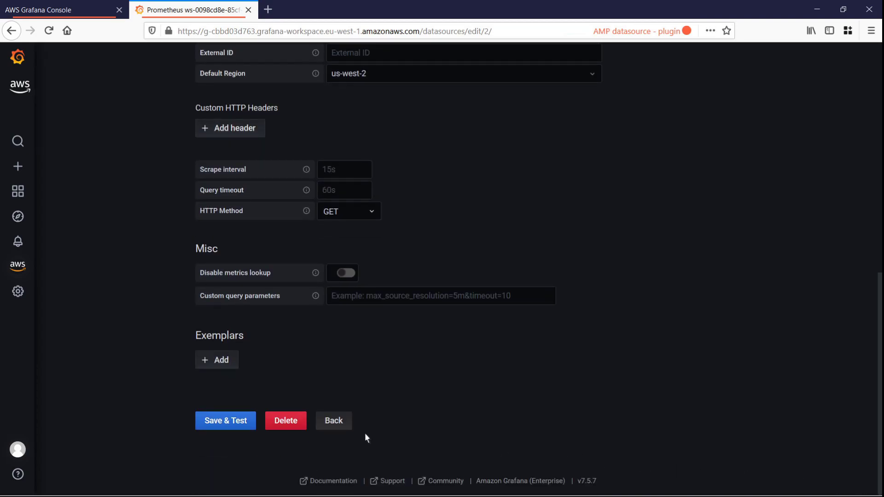
left_click(248, 422)
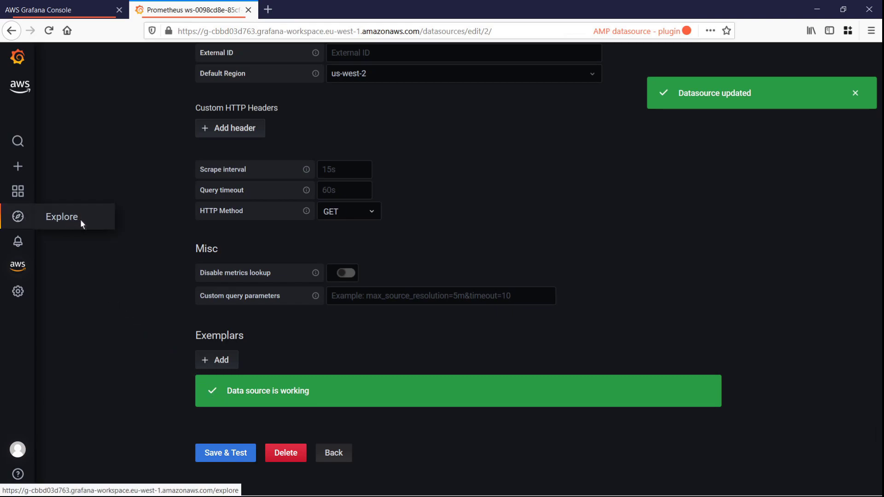
In Explore, run apiserver_current_inflight_requests against the Prometheus workspace data source
left_click(81, 219)
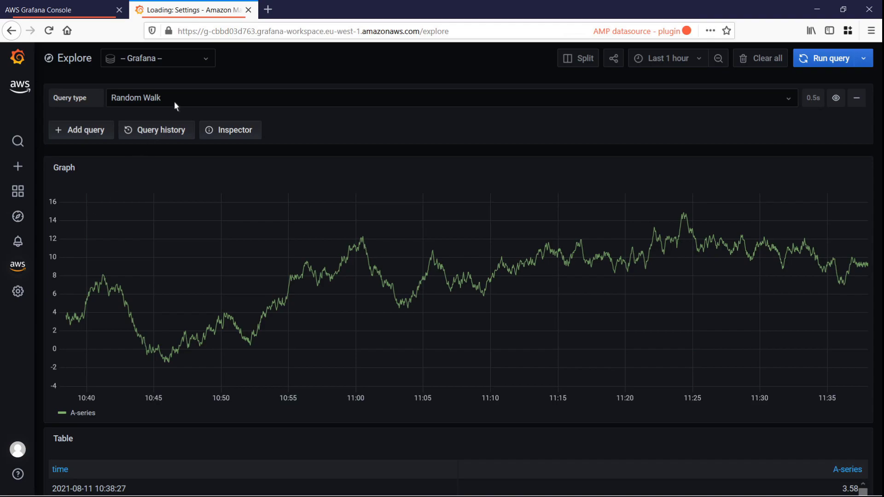
left_click(208, 59)
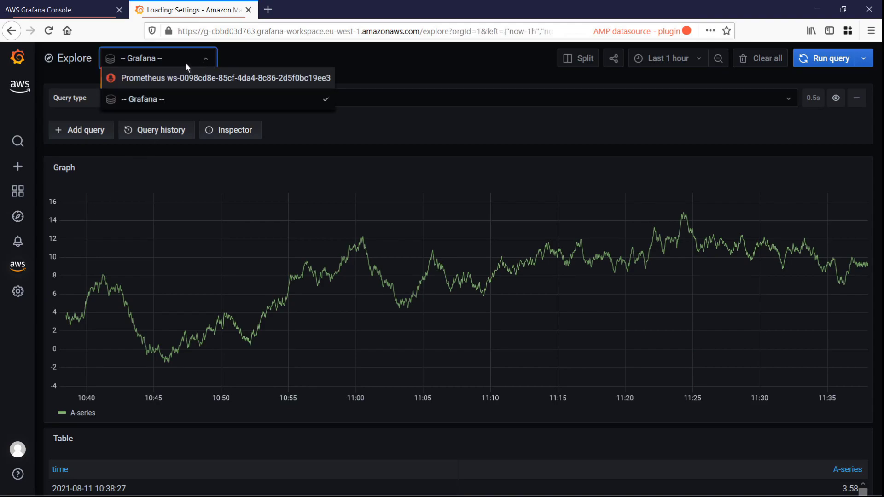
left_click(112, 77)
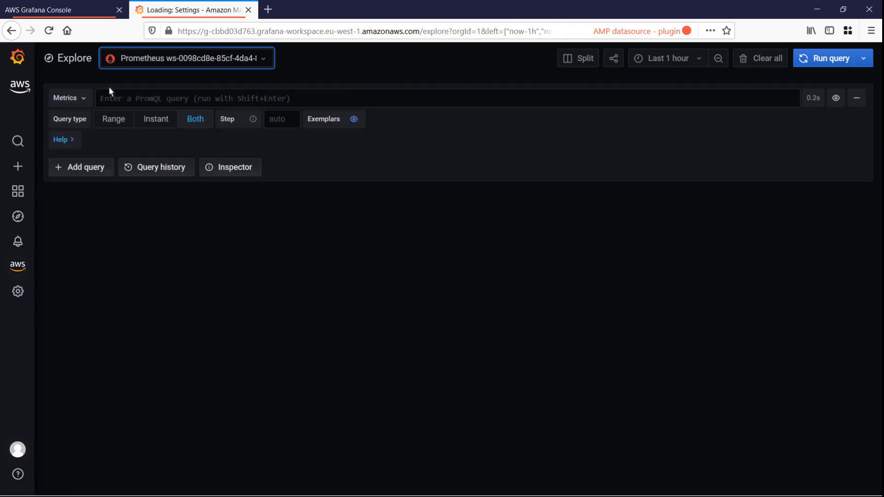
left_click(102, 100)
type("apiserver_current_")
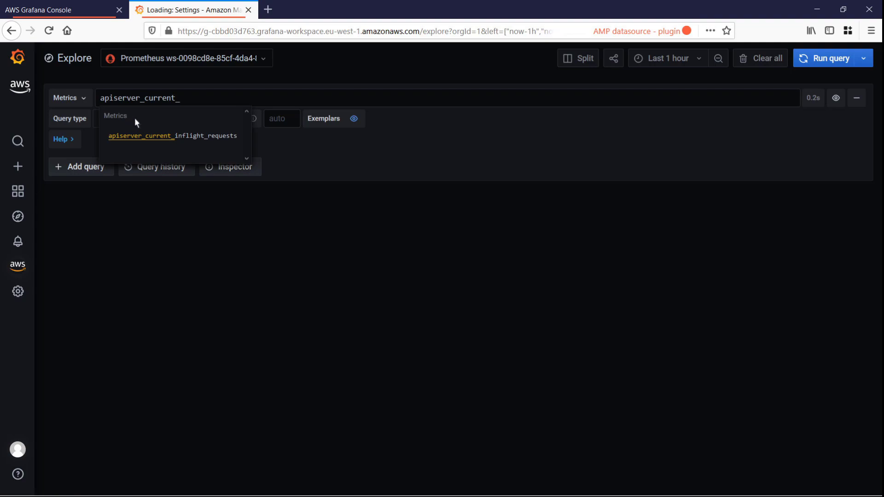
left_click(168, 136)
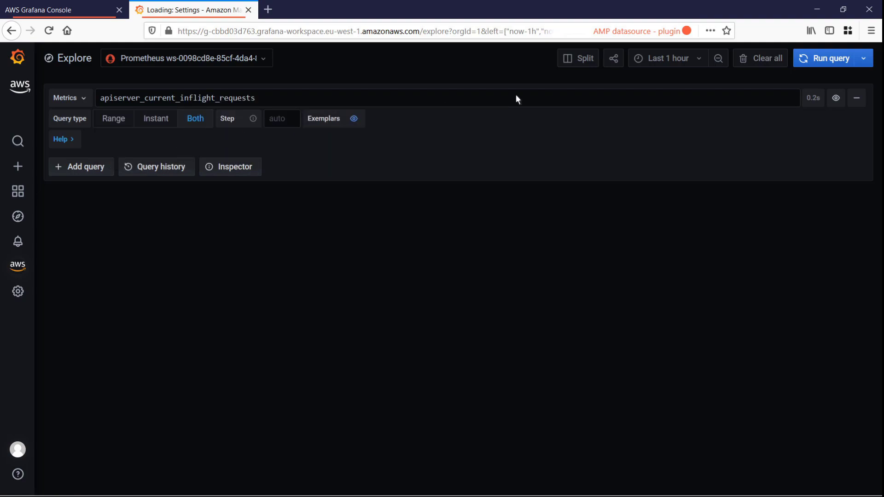
left_click(807, 63)
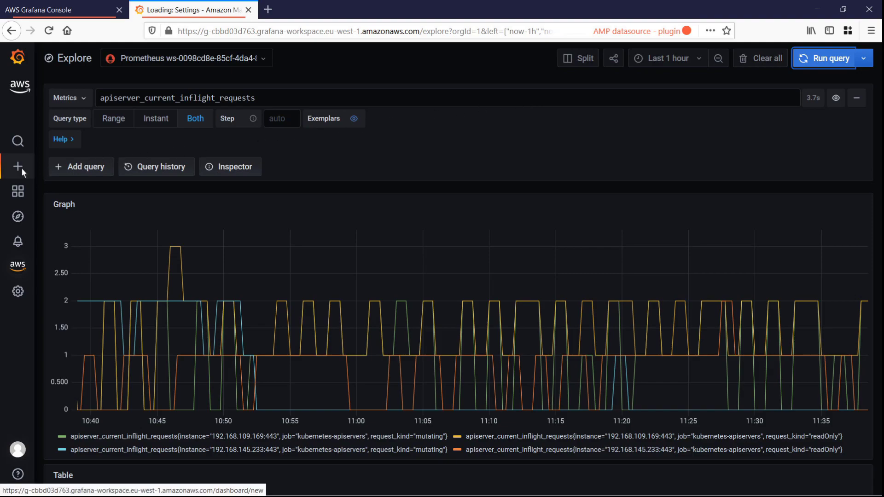
Load Grafana.com dashboard 3119 on the Import page
mouse_move(18, 167)
left_click(77, 225)
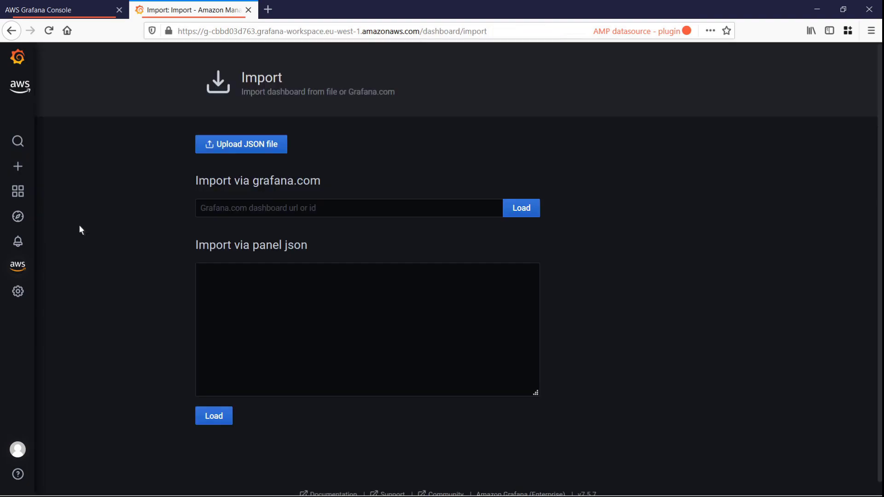
left_click(203, 210)
type("3119")
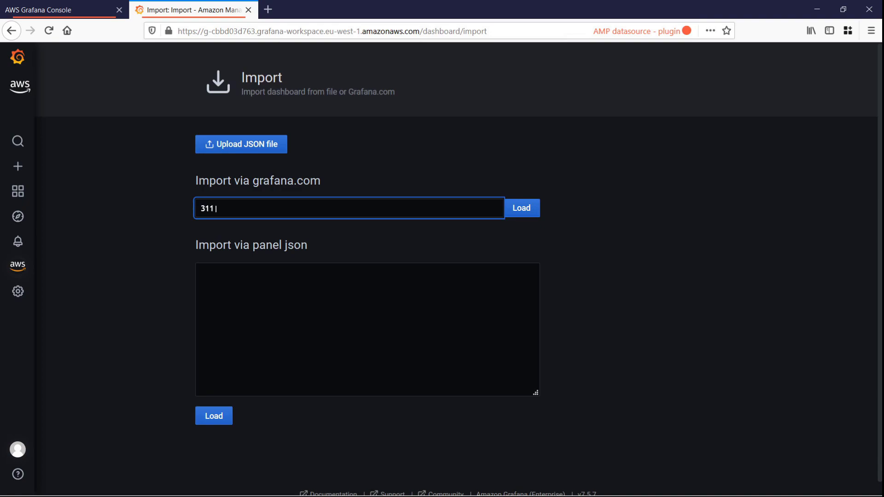
left_click(508, 210)
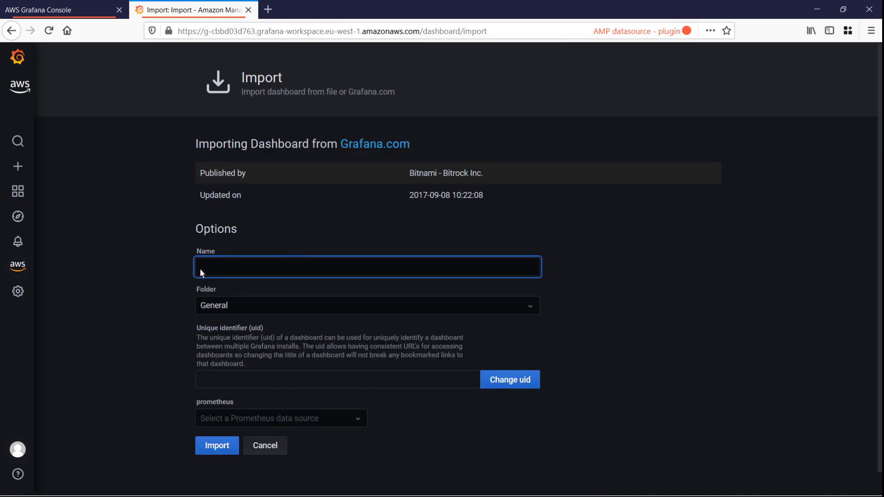
Name it 'sample dashboard', select the Prometheus workspace data source, and import it
type("sample dashboard")
left_click(359, 419)
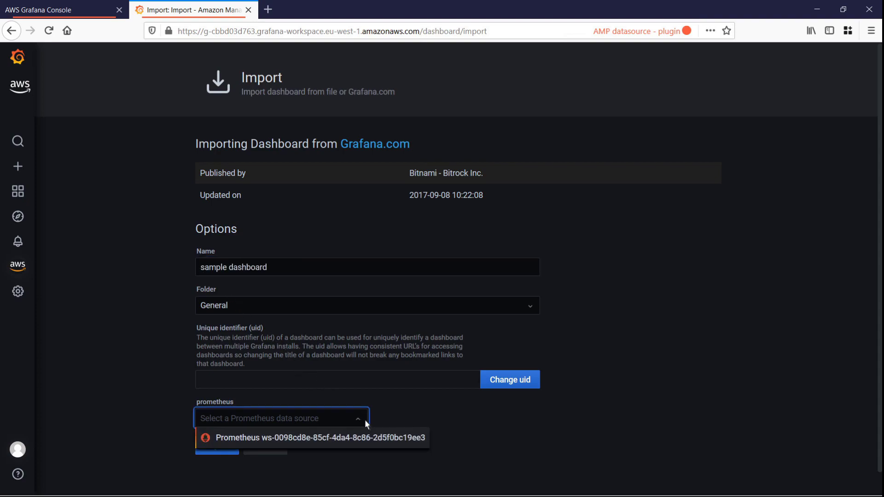
left_click(422, 438)
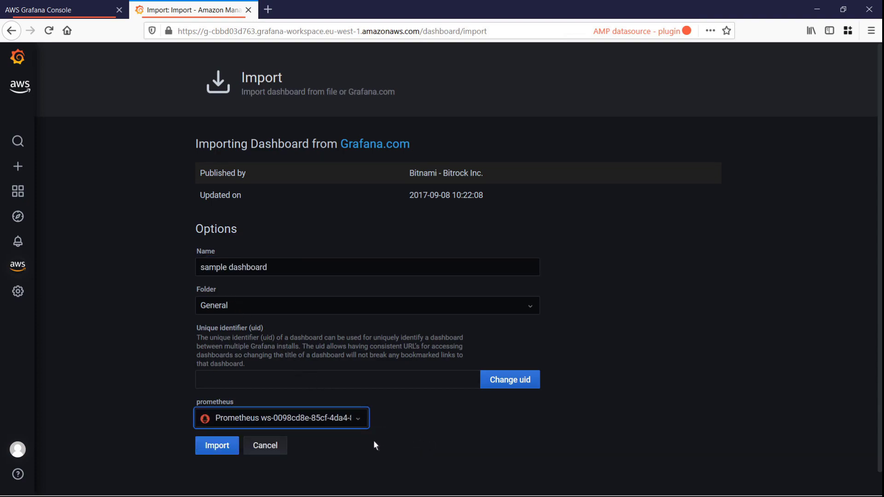
left_click(232, 446)
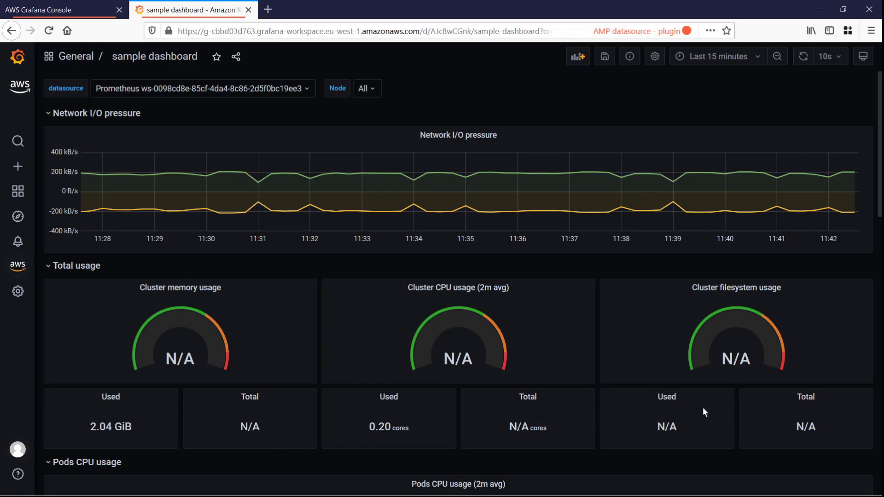
Scroll through the sample dashboard's Network I/O, CPU and Pods memory usage panels
scroll(860, 396, "down", 8)
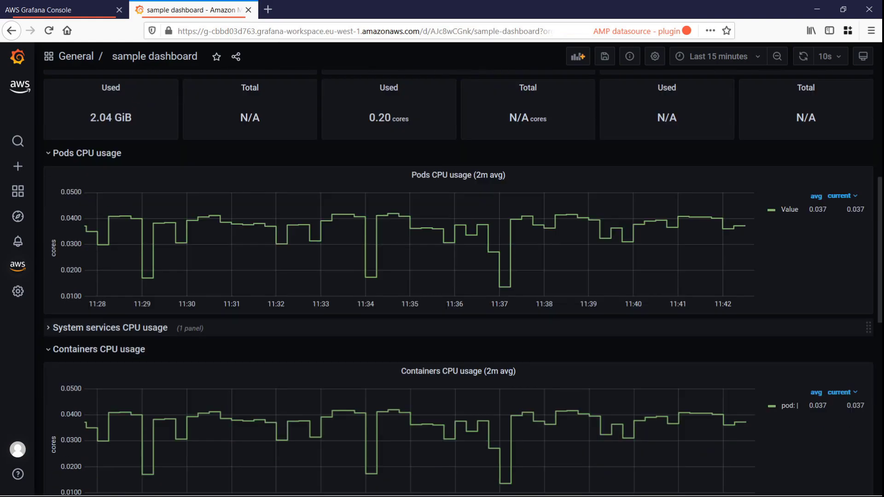
scroll(463, 283, "down", 3)
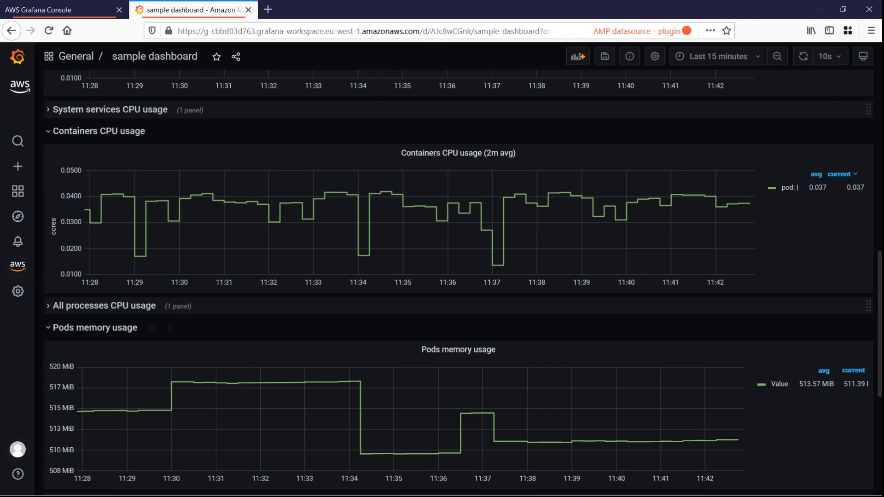